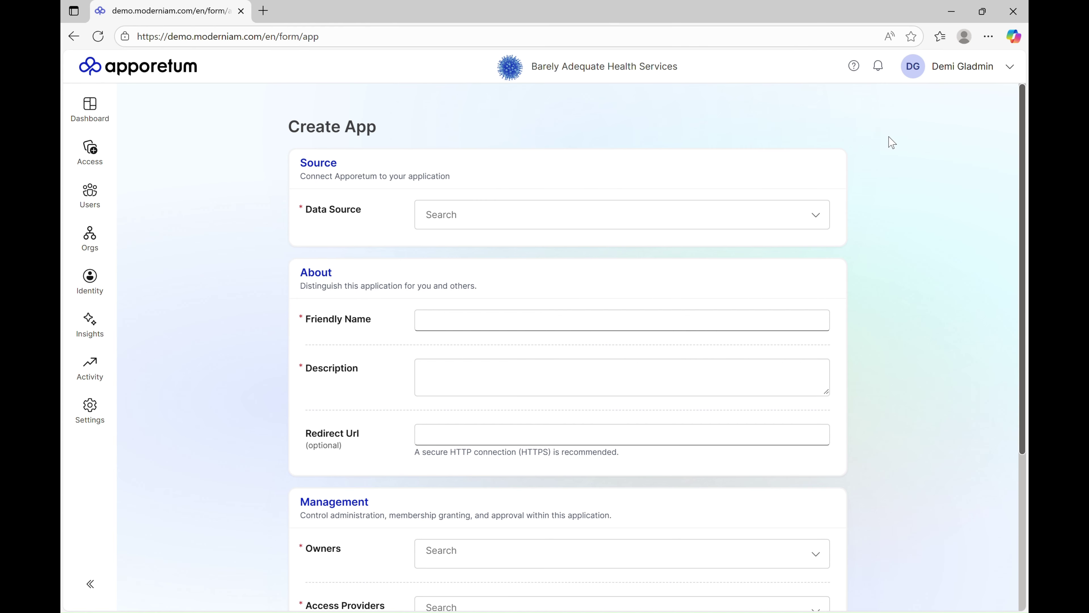
Step: Set Modern IAM as the app's data source and enter Disconnected CSV System as its friendly name
{"action": "left_click", "coordinate": [818, 219]}
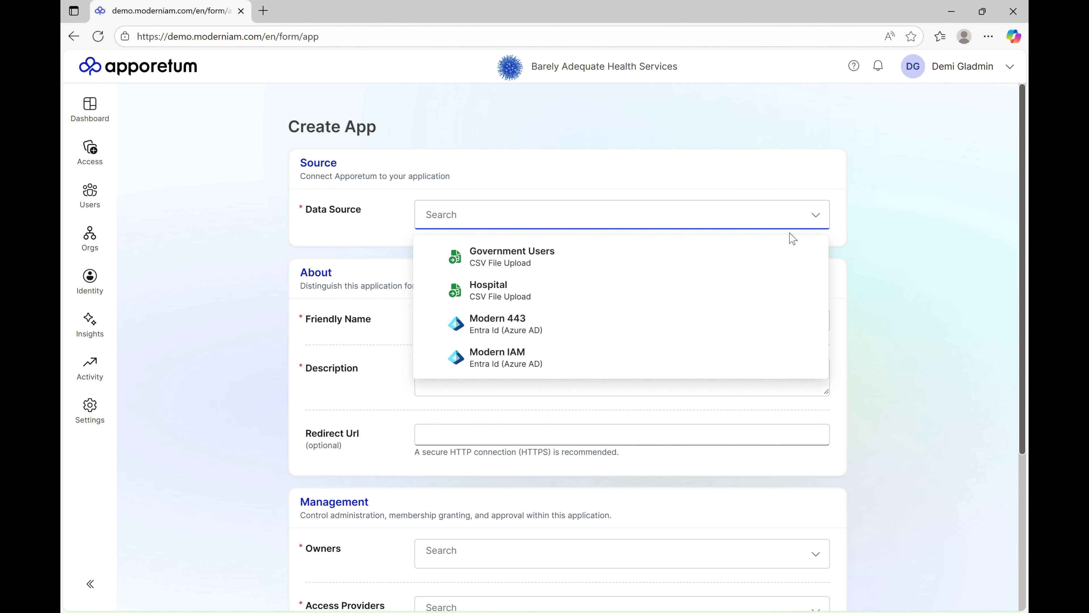
{"action": "left_click", "coordinate": [651, 364]}
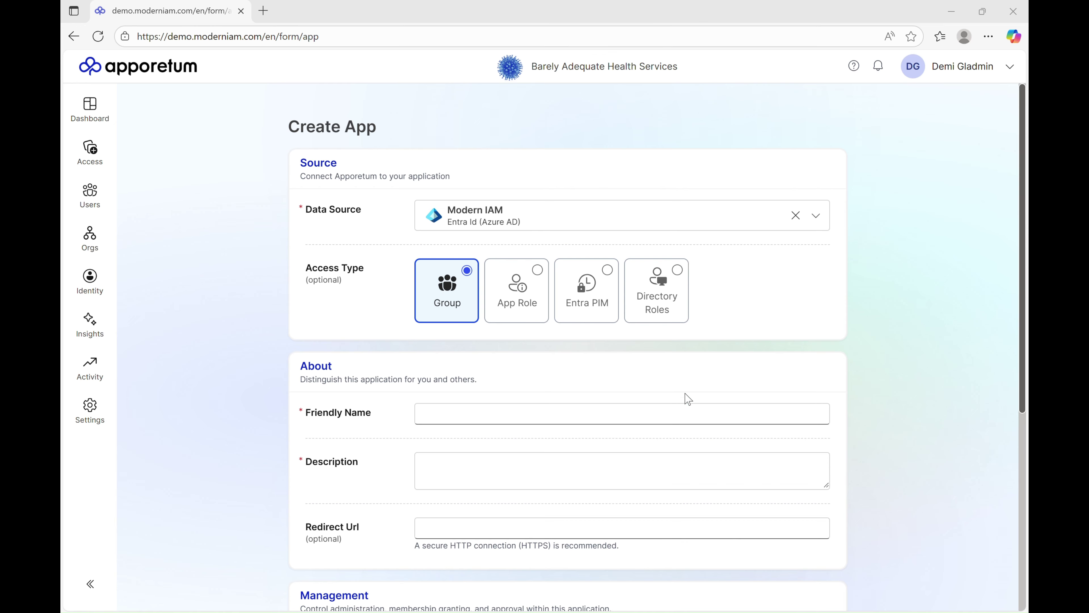
{"action": "left_click", "coordinate": [658, 416]}
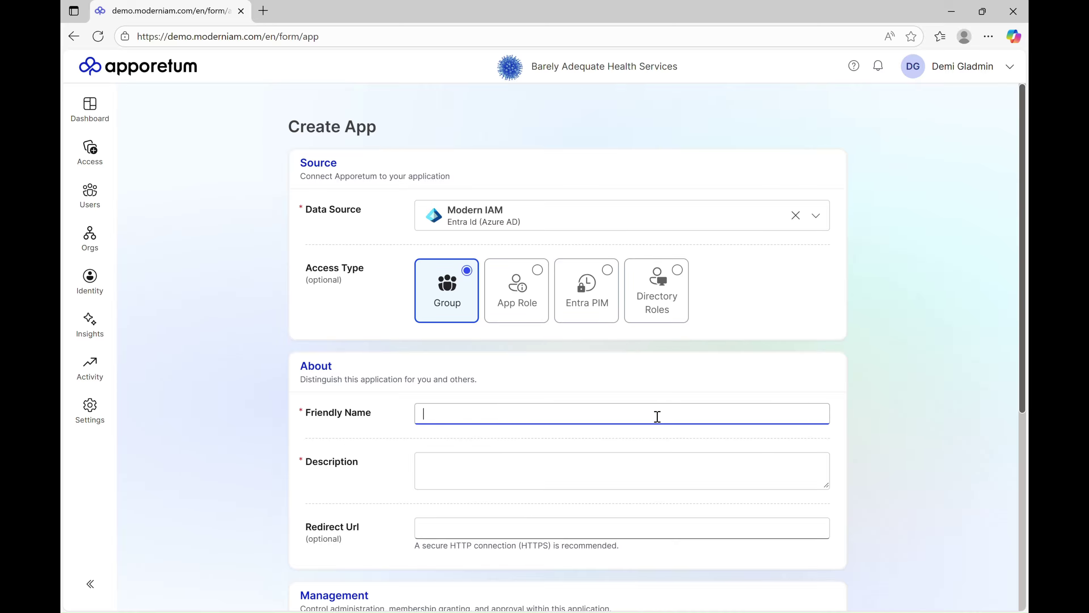
{"action": "type", "text": "Disconnected CSV System"}
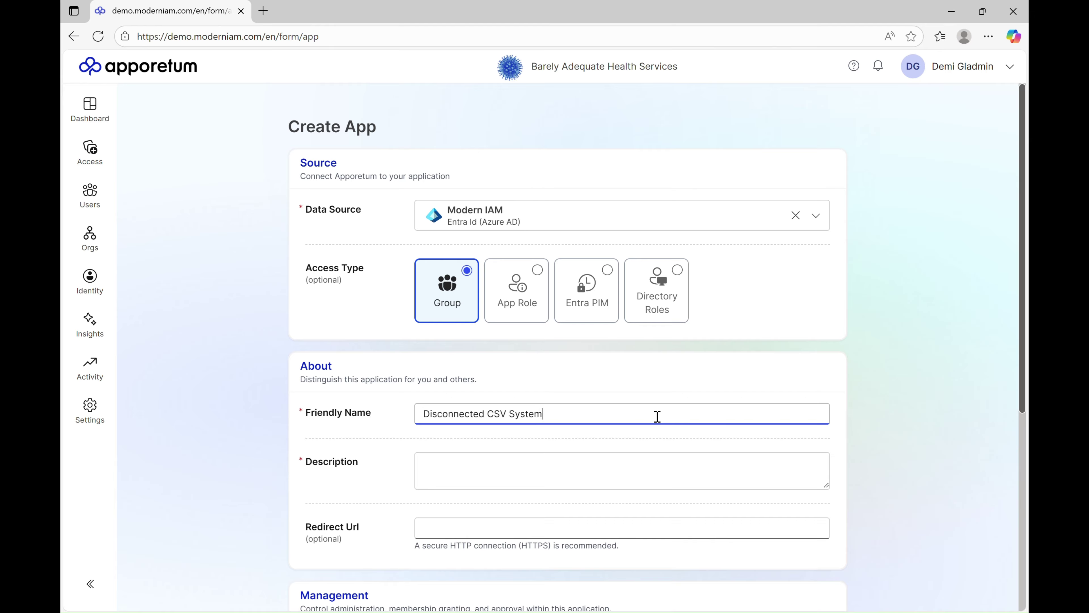
Step: Copy the friendly name Disconnected CSV System into the app's description
{"action": "key", "text": "ctrl+shift+Left"}
{"action": "key", "text": "ctrl+a"}
{"action": "key", "text": "ctrl+c"}
{"action": "left_click", "coordinate": [614, 459]}
{"action": "key", "text": "ctrl+v"}
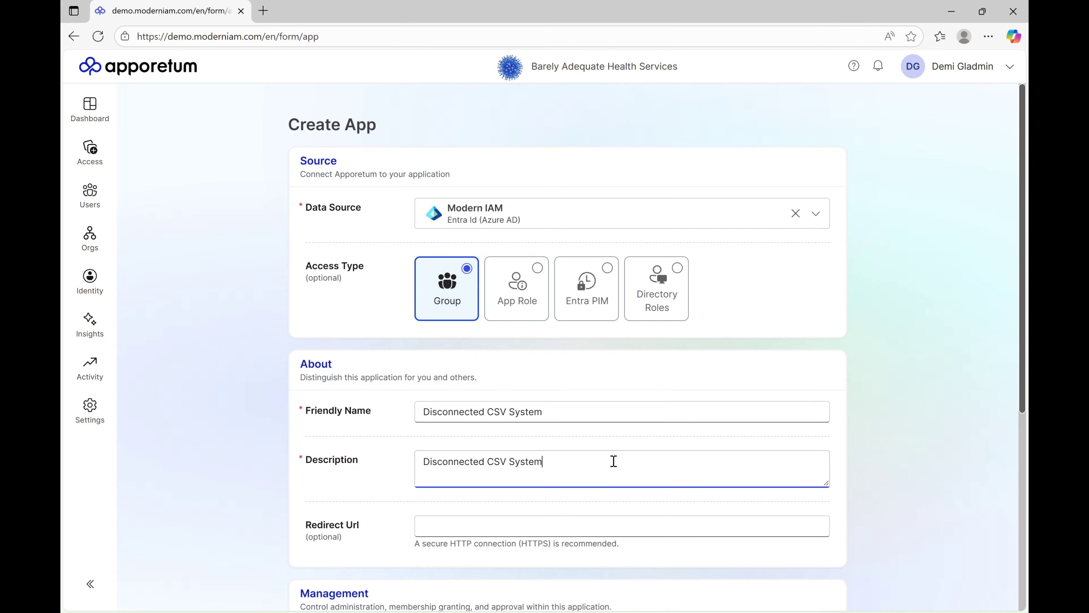
Step: Search for the demo user's "(Admin)" account and assign it as the app's owner
{"action": "scroll", "coordinate": [613, 461], "scroll_direction": "down", "scroll_amount": 2}
{"action": "scroll", "coordinate": [614, 462], "scroll_direction": "down", "scroll_amount": 5}
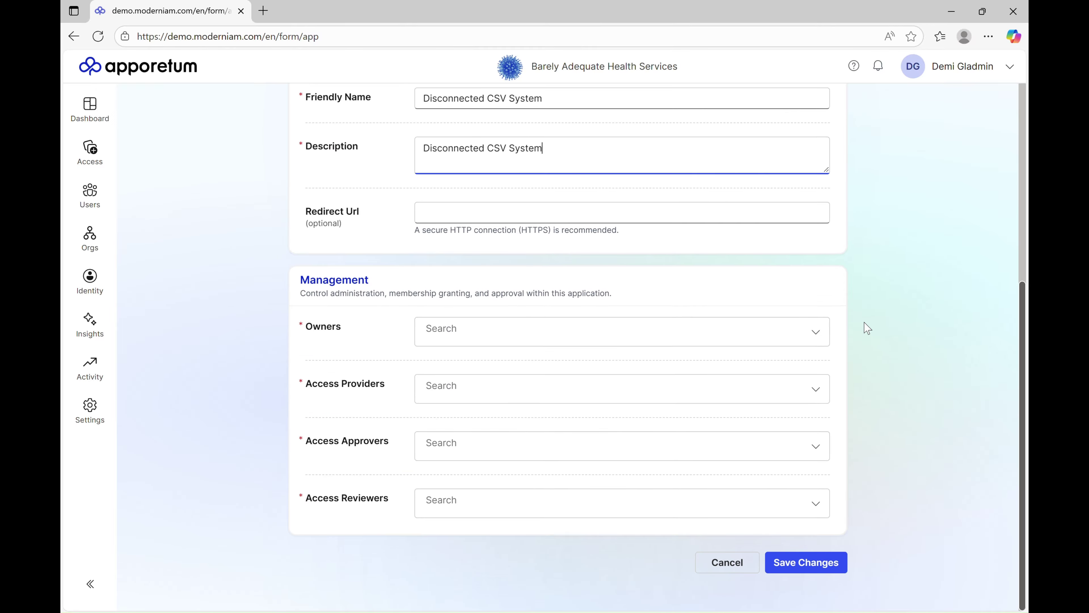
{"action": "left_click", "coordinate": [816, 332]}
{"action": "type", "text": "zz"}
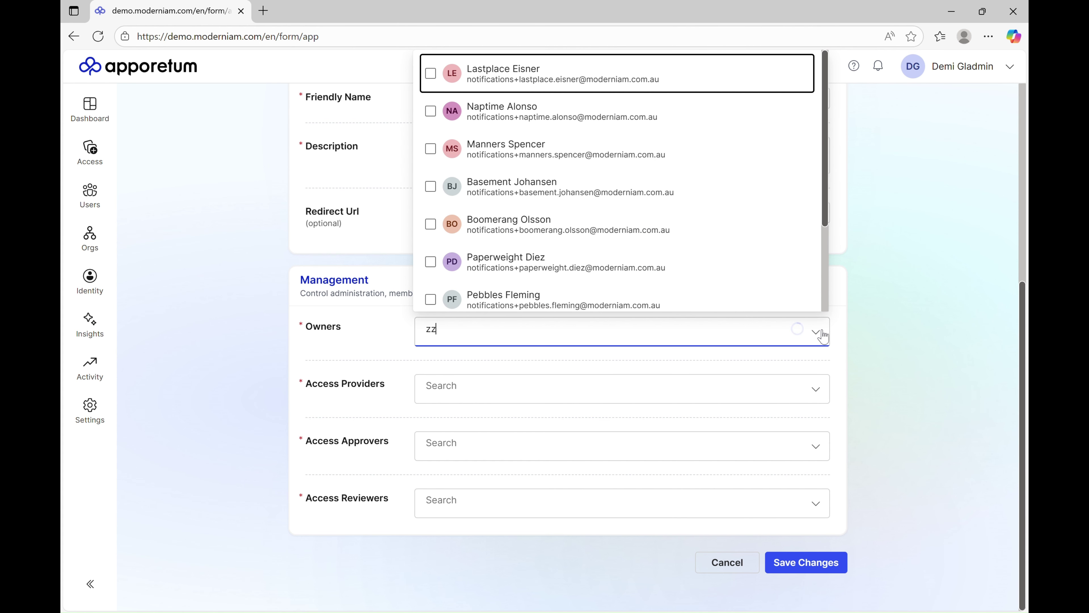
{"action": "type", "text": " de"}
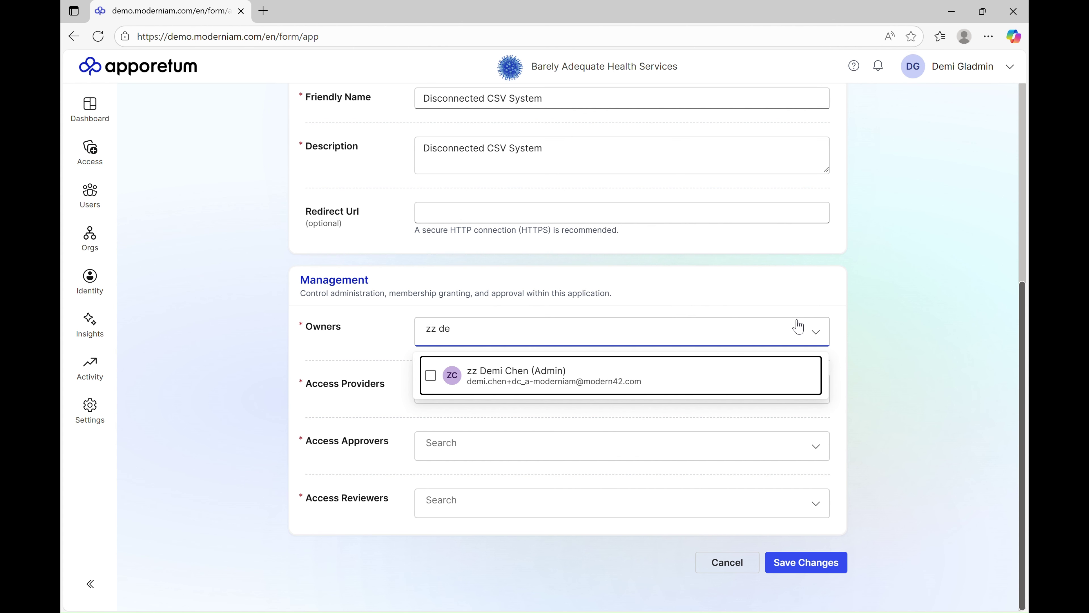
{"action": "left_click", "coordinate": [633, 384]}
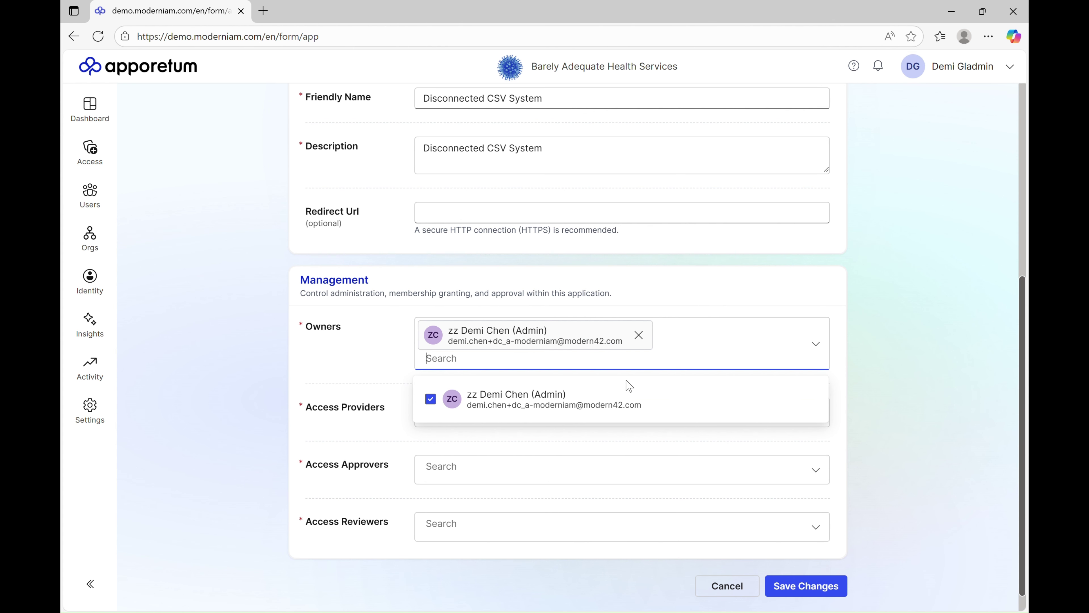
Step: Assign the same admin account as the app's access provider
{"action": "left_click", "coordinate": [472, 446]}
{"action": "double_click", "coordinate": [471, 427]}
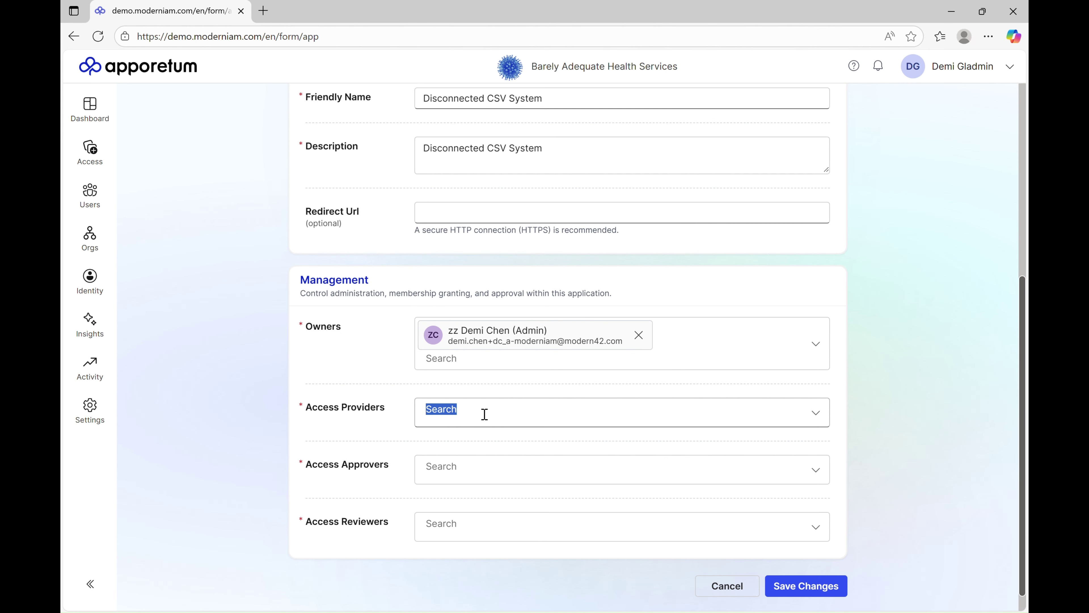
{"action": "left_click", "coordinate": [484, 414]}
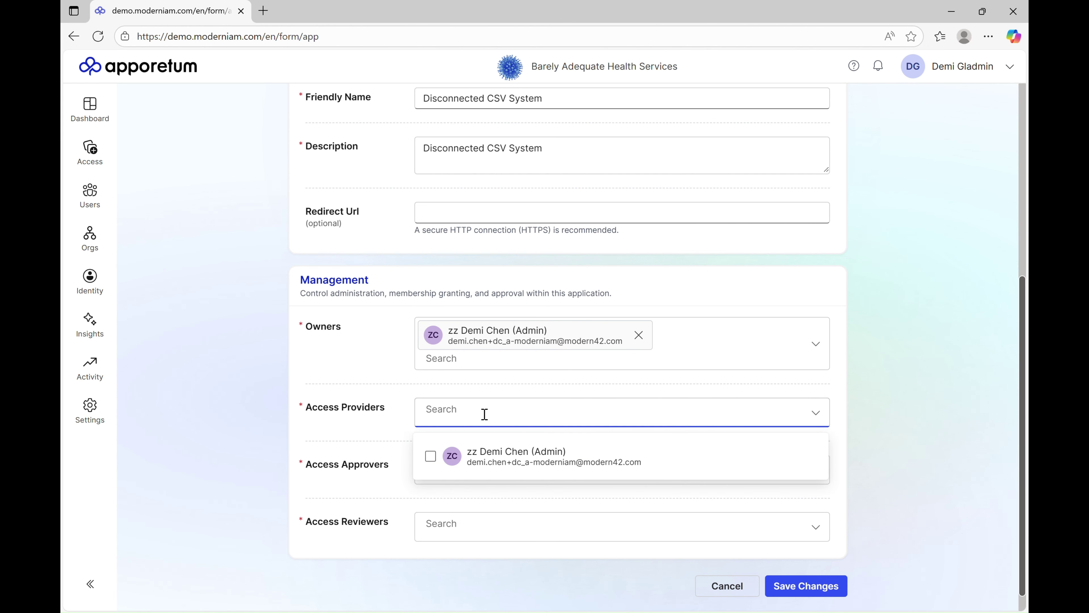
{"action": "left_click", "coordinate": [487, 456]}
Step: Assign the same admin account as the app's access approver
{"action": "left_click", "coordinate": [433, 520]}
{"action": "double_click", "coordinate": [440, 503]}
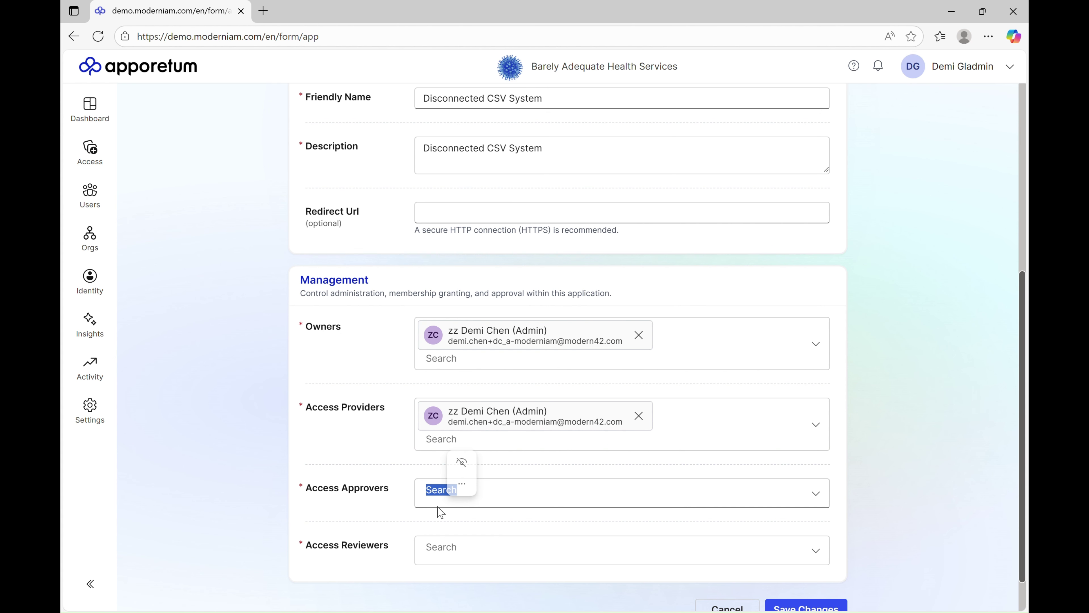
{"action": "left_click", "coordinate": [464, 492]}
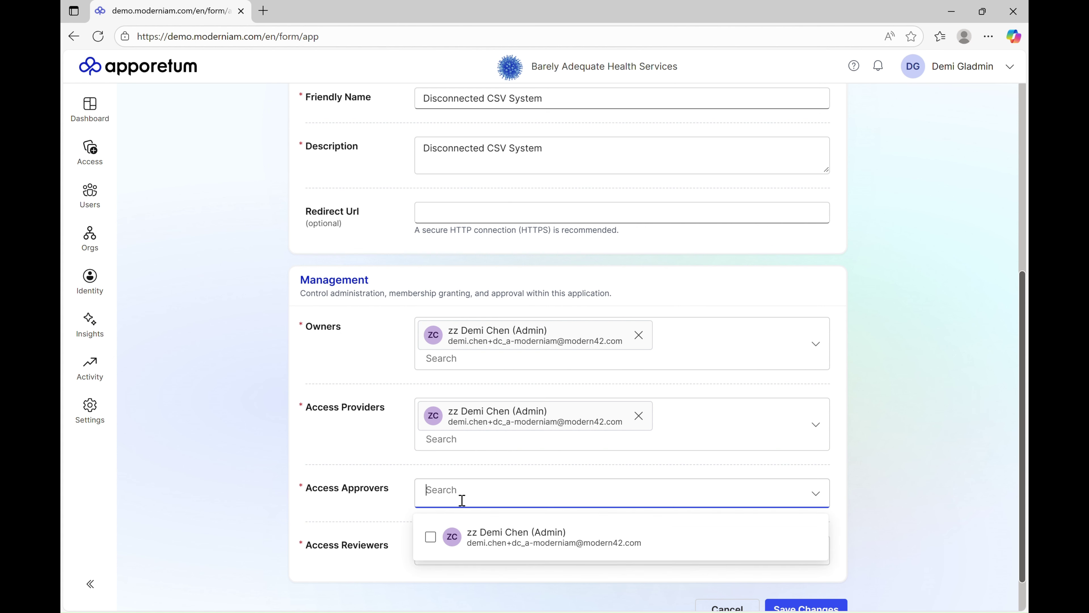
{"action": "left_click", "coordinate": [461, 535]}
Step: Assign the same admin account as the access reviewer and save the new app
{"action": "left_click", "coordinate": [382, 560]}
{"action": "left_click", "coordinate": [448, 569]}
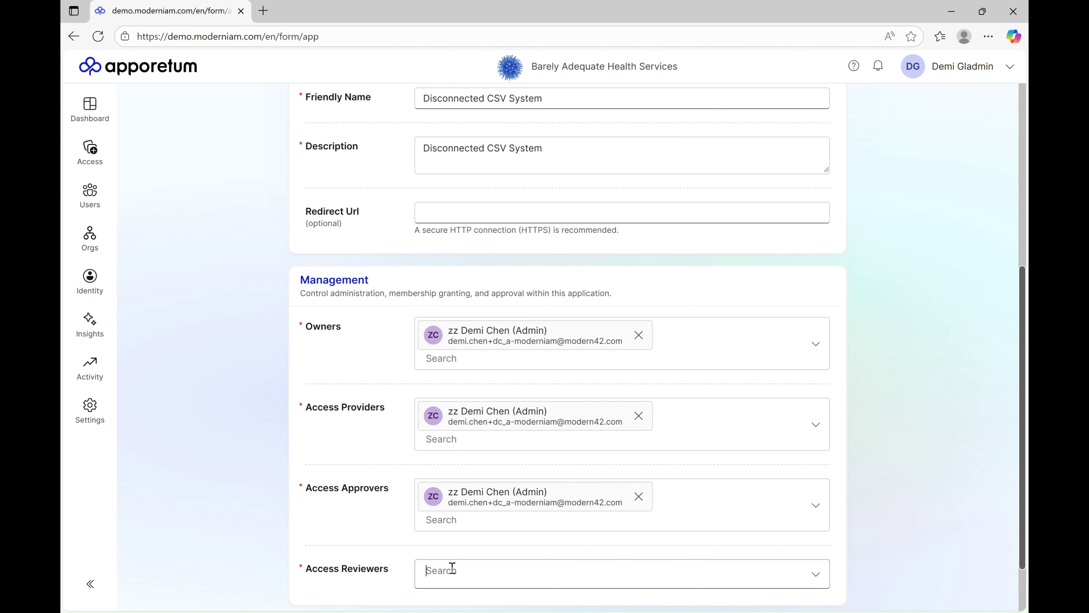
{"action": "left_click", "coordinate": [487, 527]}
{"action": "scroll", "coordinate": [806, 440], "scroll_direction": "down", "scroll_amount": 2}
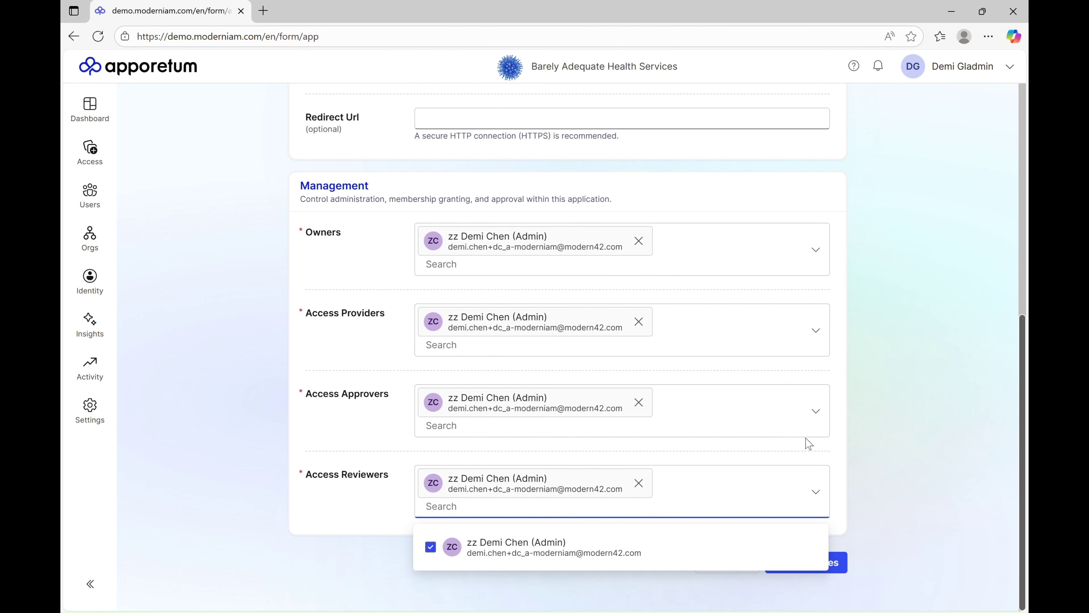
{"action": "left_click", "coordinate": [891, 175]}
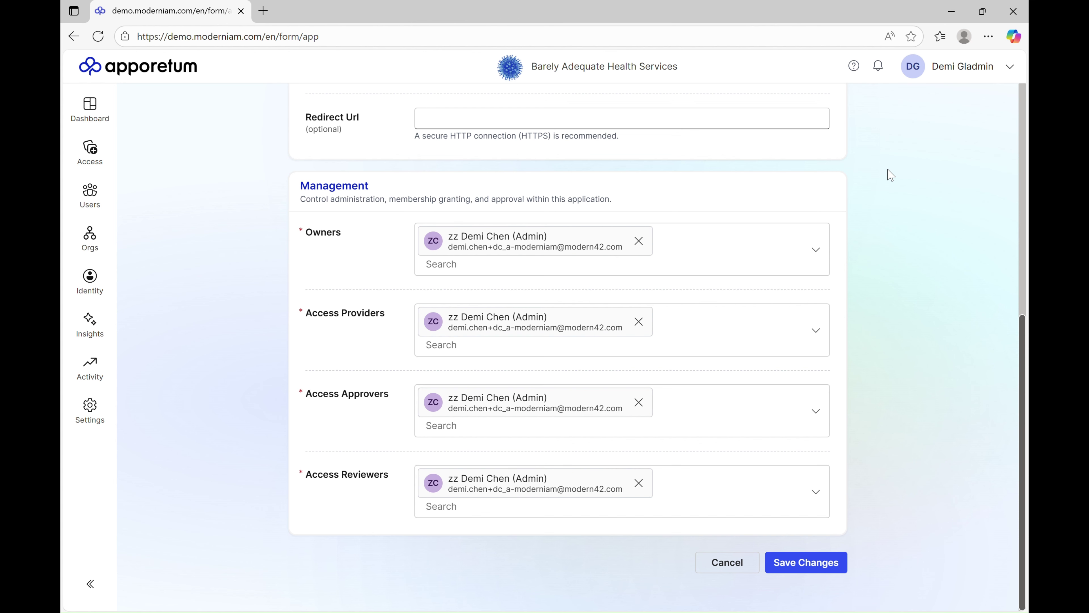
{"action": "left_click", "coordinate": [806, 563]}
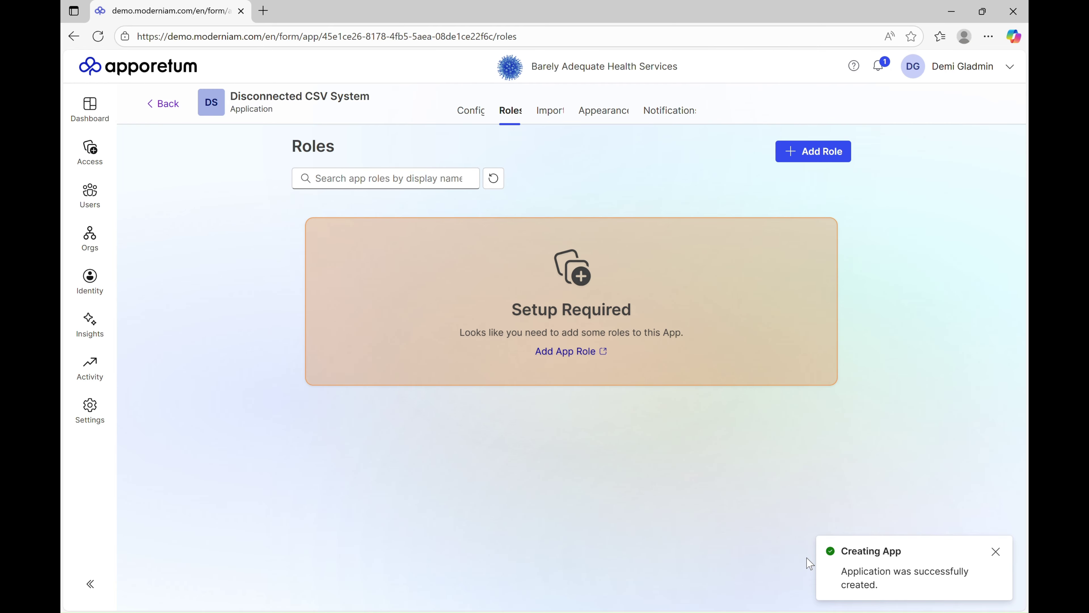
Step: Upload the CSV file "DisconnectedApp - video" from Downloads to the app's role import
{"action": "left_click", "coordinate": [562, 115]}
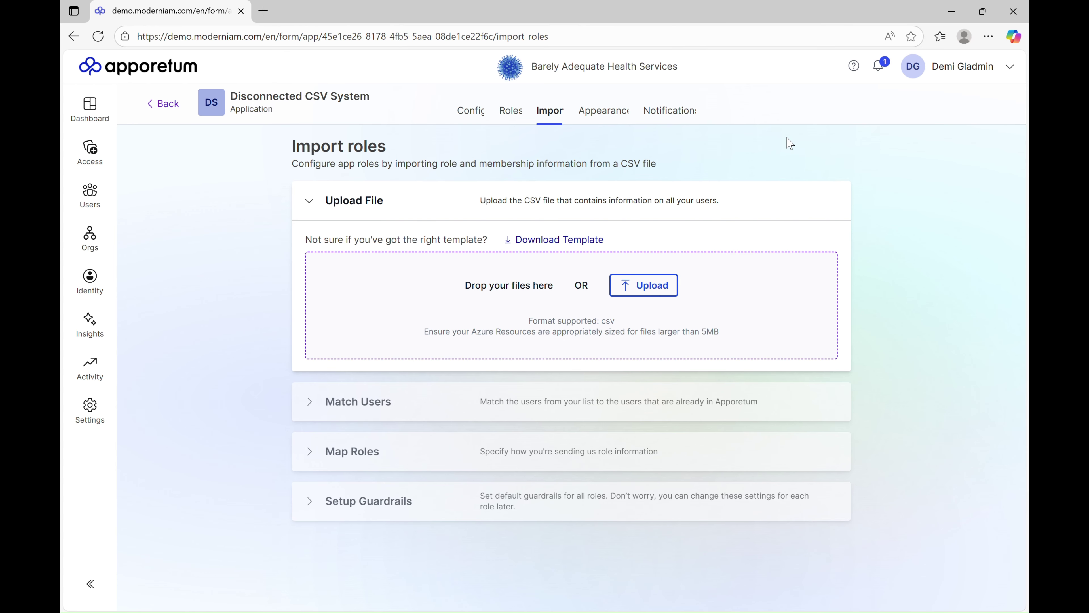
{"action": "left_click", "coordinate": [653, 286]}
{"action": "left_click", "coordinate": [274, 118]}
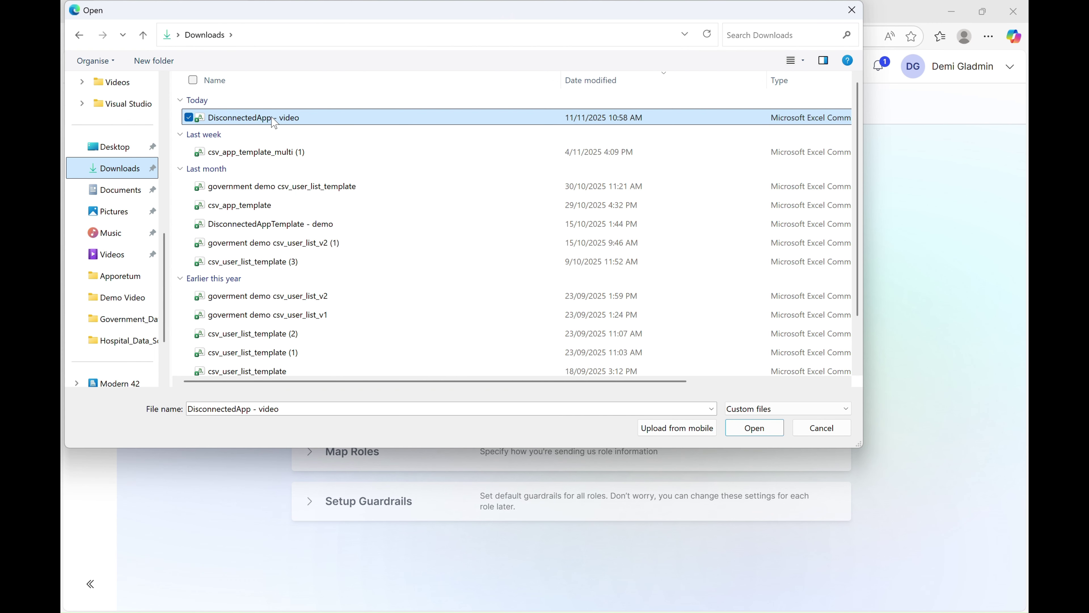
{"action": "left_click", "coordinate": [765, 425]}
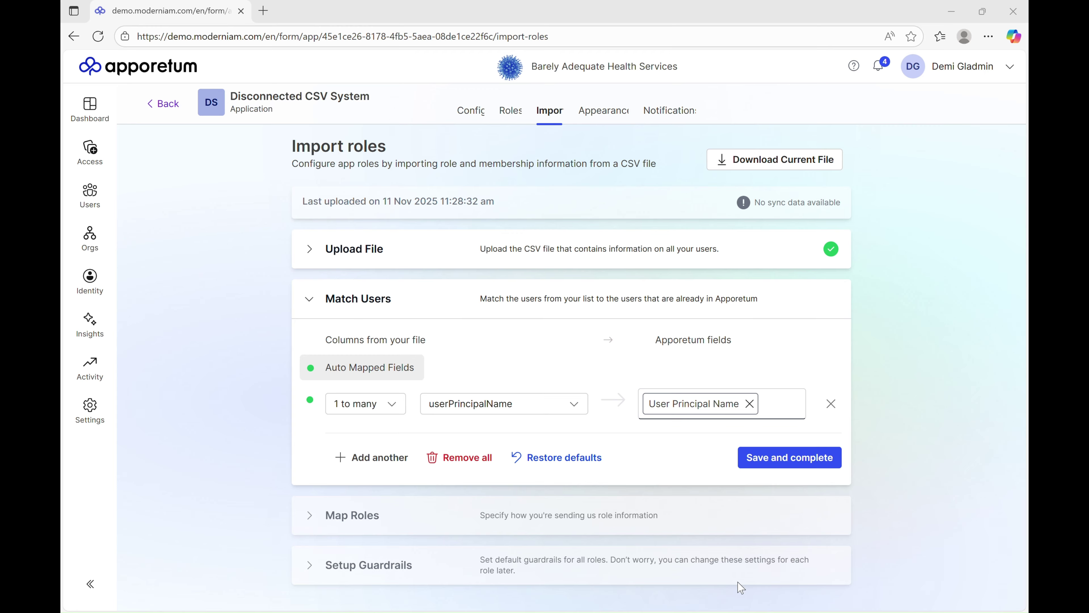
Step: Switch to the CSV in Excel, examine the Role1 to Role4 headers and the Roles column, and return to the browser
{"action": "mouse_move", "coordinate": [709, 612]}
{"action": "left_click", "coordinate": [709, 562]}
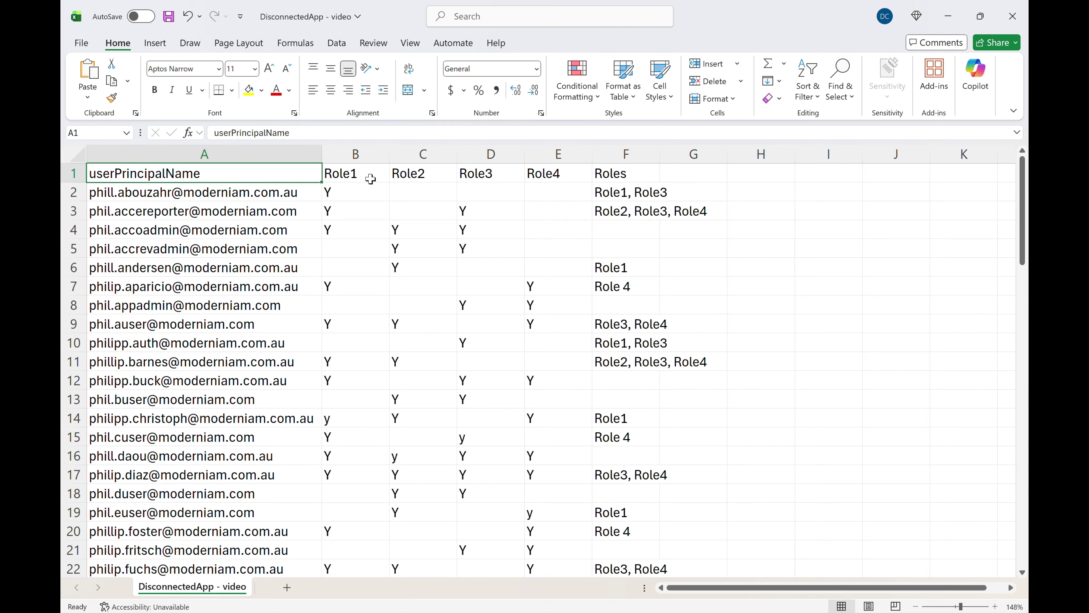
{"action": "left_click_drag", "start_coordinate": [368, 173], "coordinate": [554, 169]}
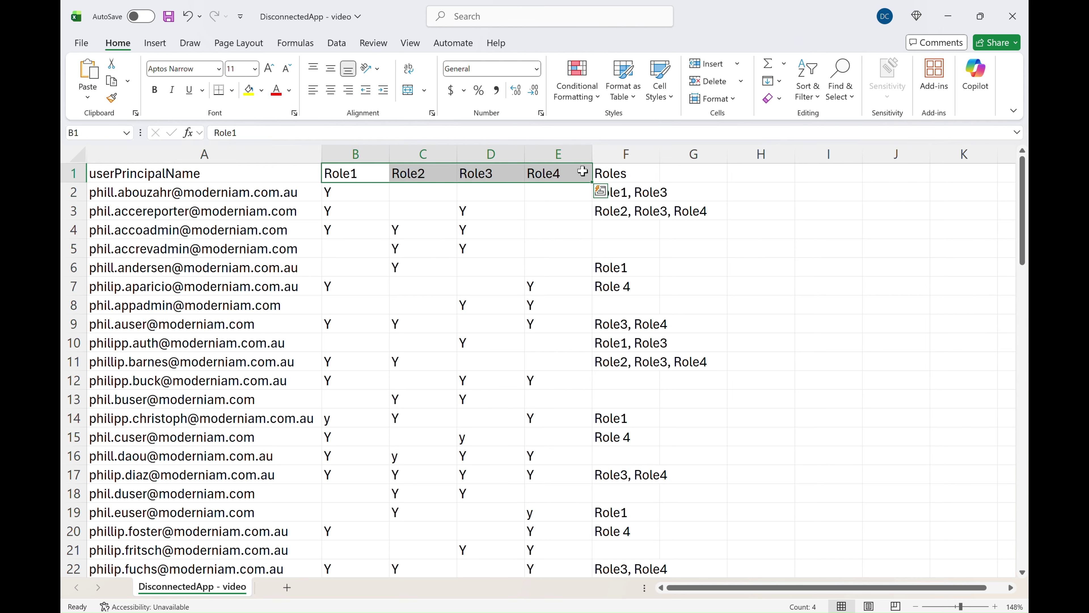
{"action": "left_click", "coordinate": [626, 157]}
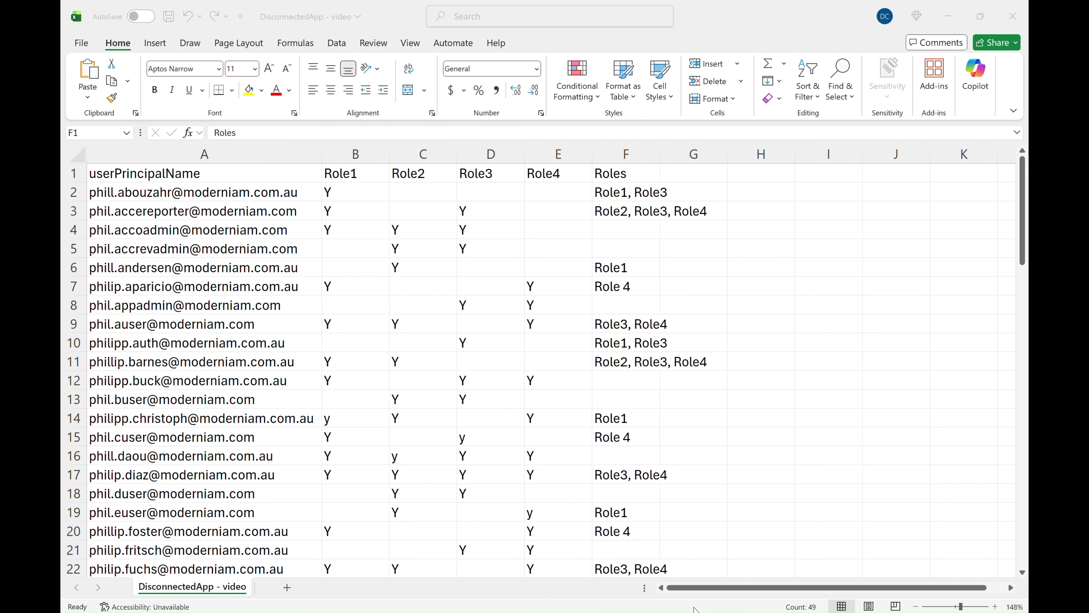
{"action": "left_click", "coordinate": [709, 611]}
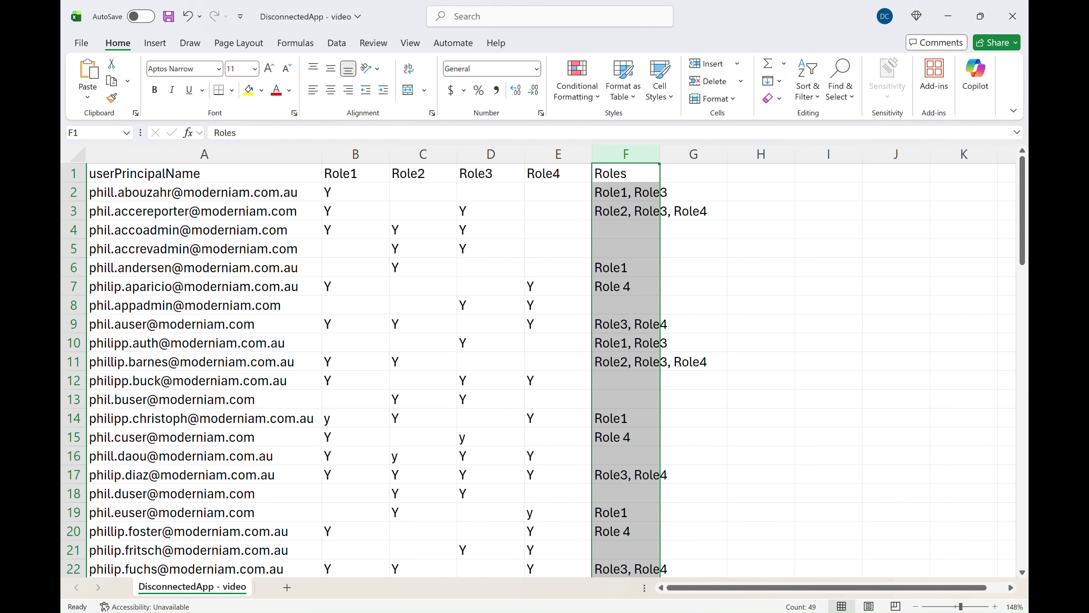
{"action": "left_click", "coordinate": [687, 612]}
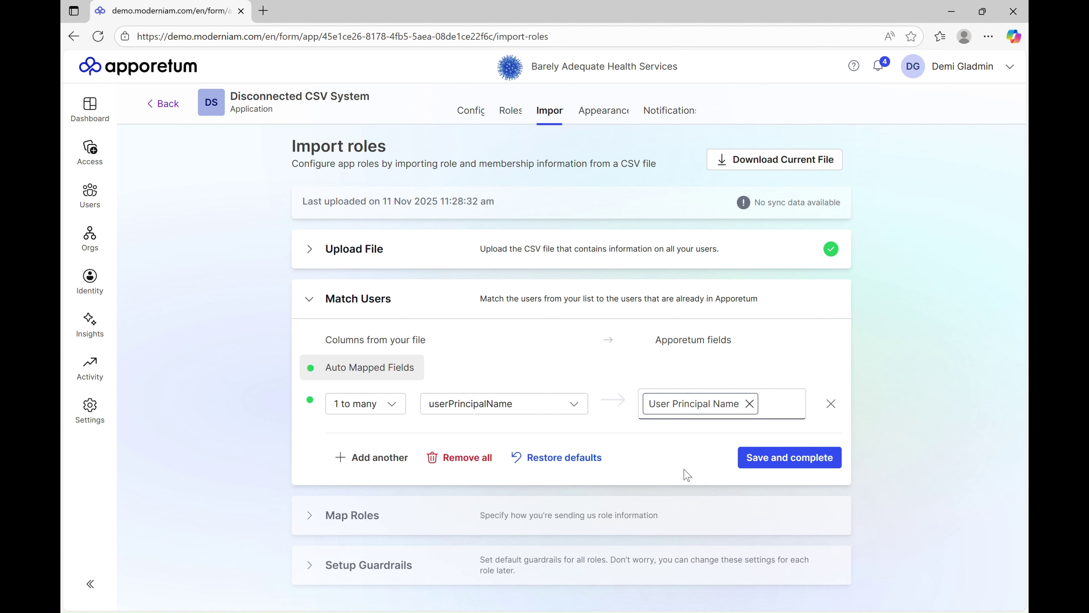
Step: Save the userPrincipalName user matching, then map roles with "All roles are in one column" from the Roles column and save the mapping
{"action": "left_click", "coordinate": [751, 463]}
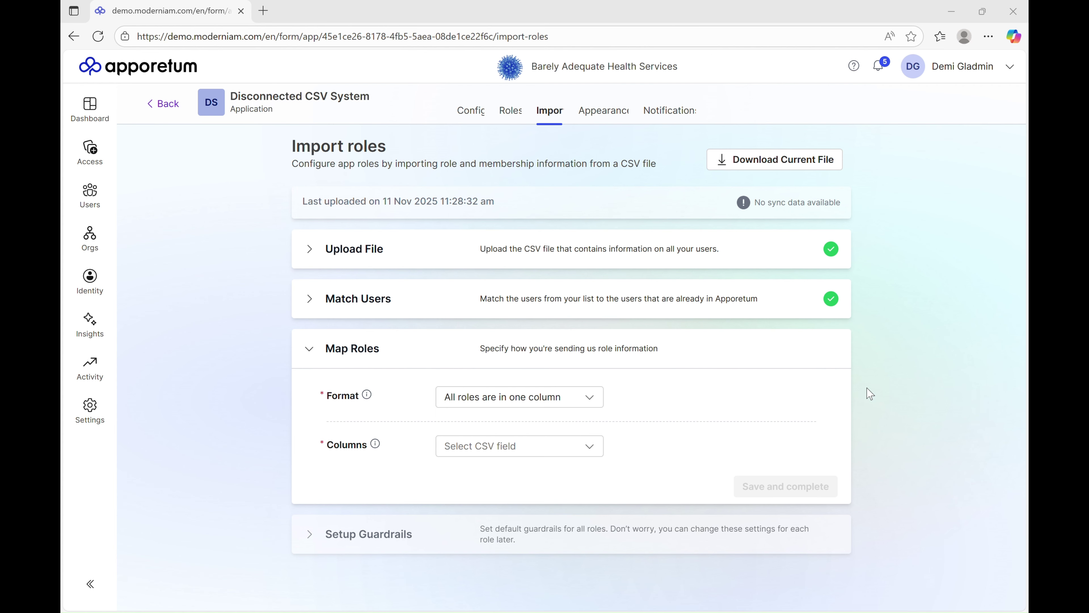
{"action": "left_click", "coordinate": [594, 403]}
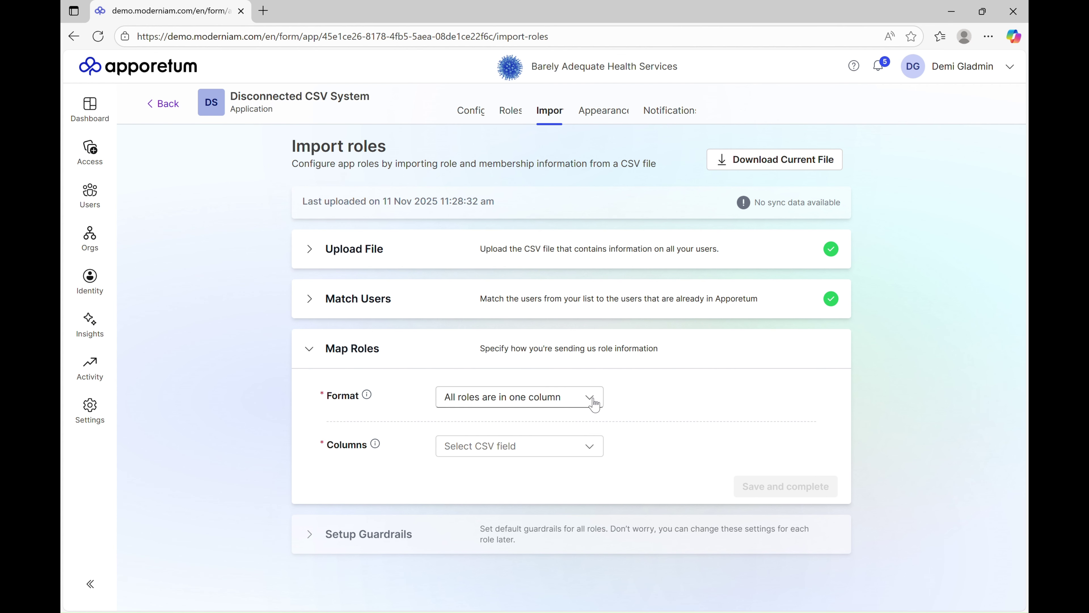
{"action": "left_click", "coordinate": [578, 421]}
{"action": "left_click", "coordinate": [590, 447]}
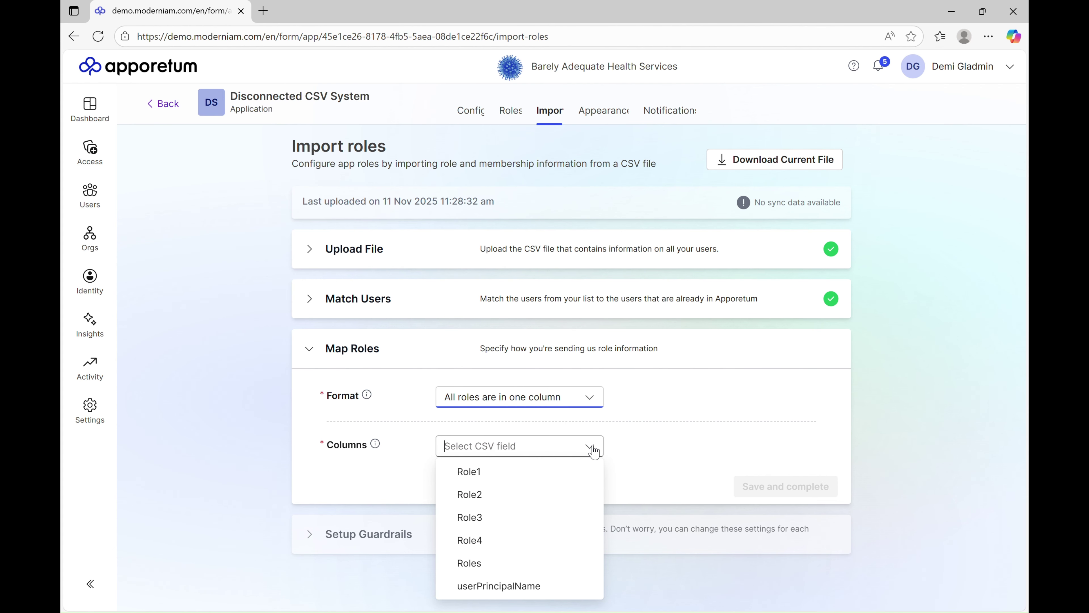
{"action": "left_click", "coordinate": [530, 563]}
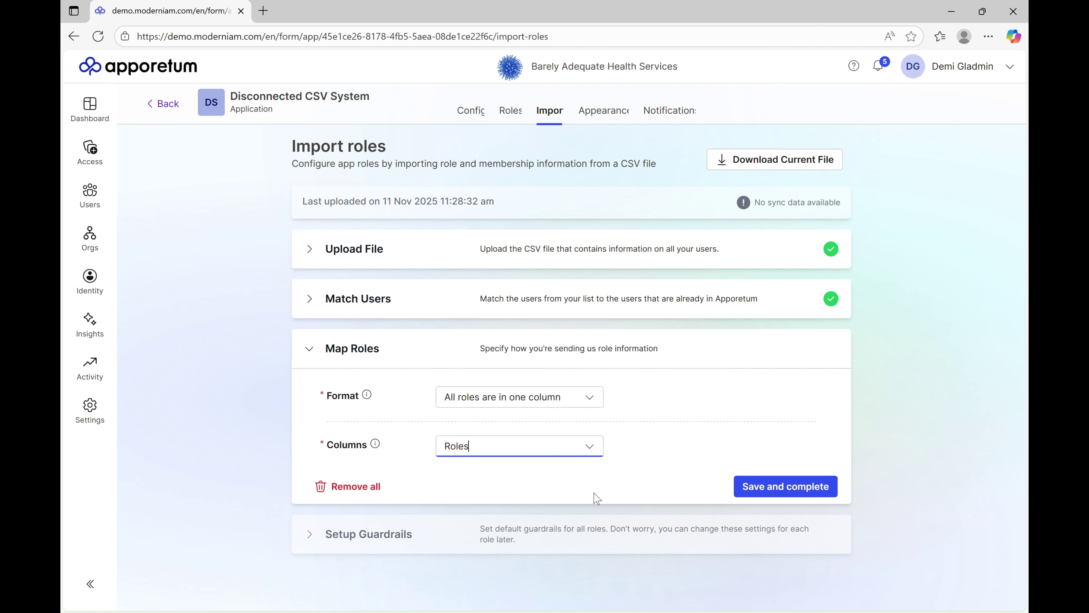
{"action": "left_click", "coordinate": [777, 486]}
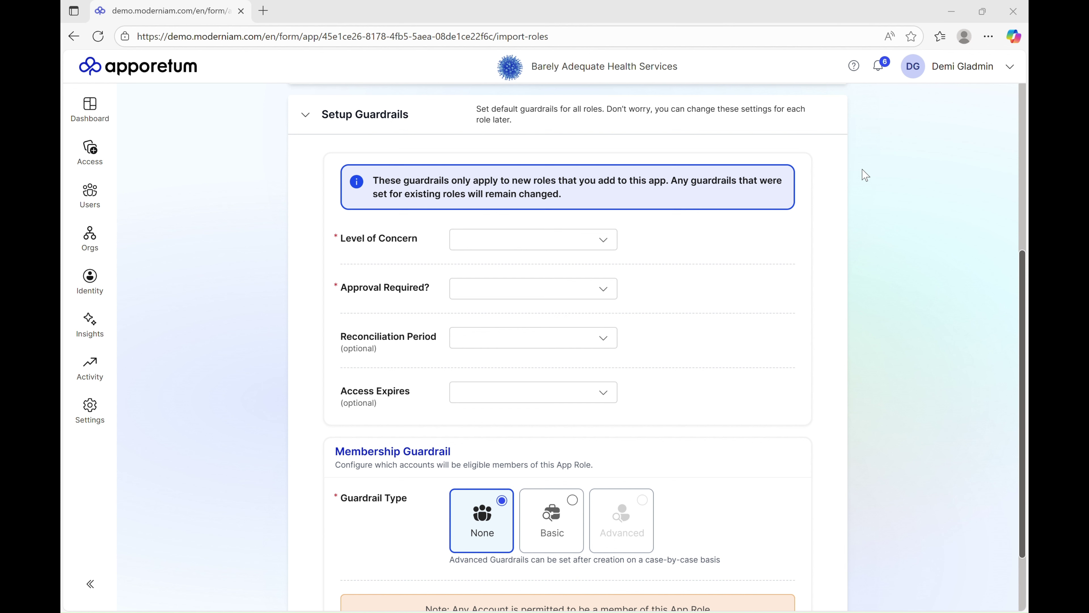
Step: Set the default role guardrails to a Low level of concern with No approval required, and save them
{"action": "left_click", "coordinate": [609, 246]}
{"action": "left_click", "coordinate": [610, 246]}
{"action": "left_click", "coordinate": [589, 265]}
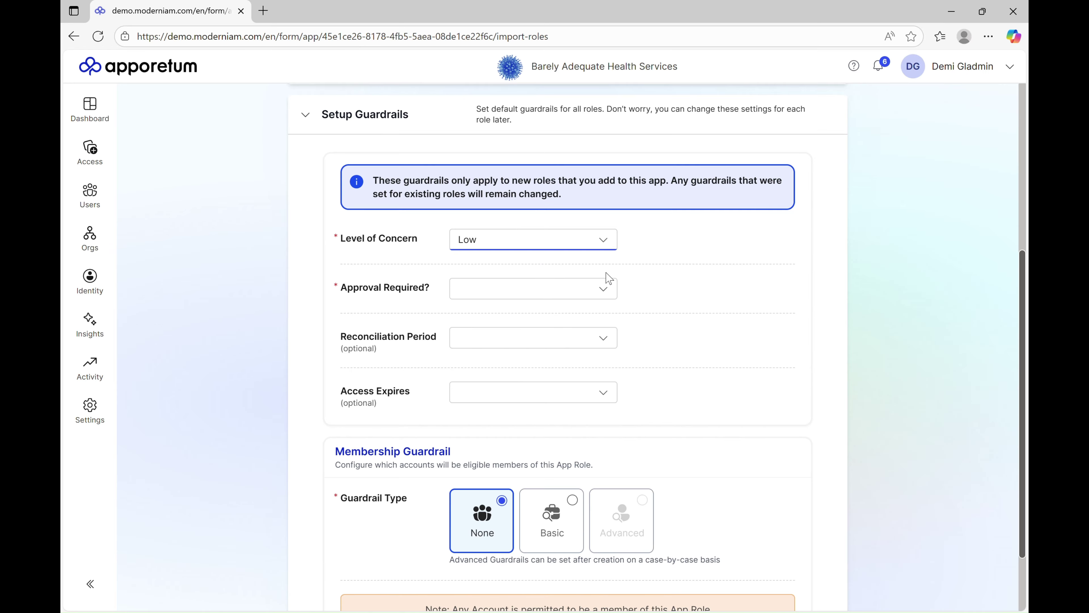
{"action": "left_click", "coordinate": [610, 294]}
{"action": "left_click", "coordinate": [591, 314]}
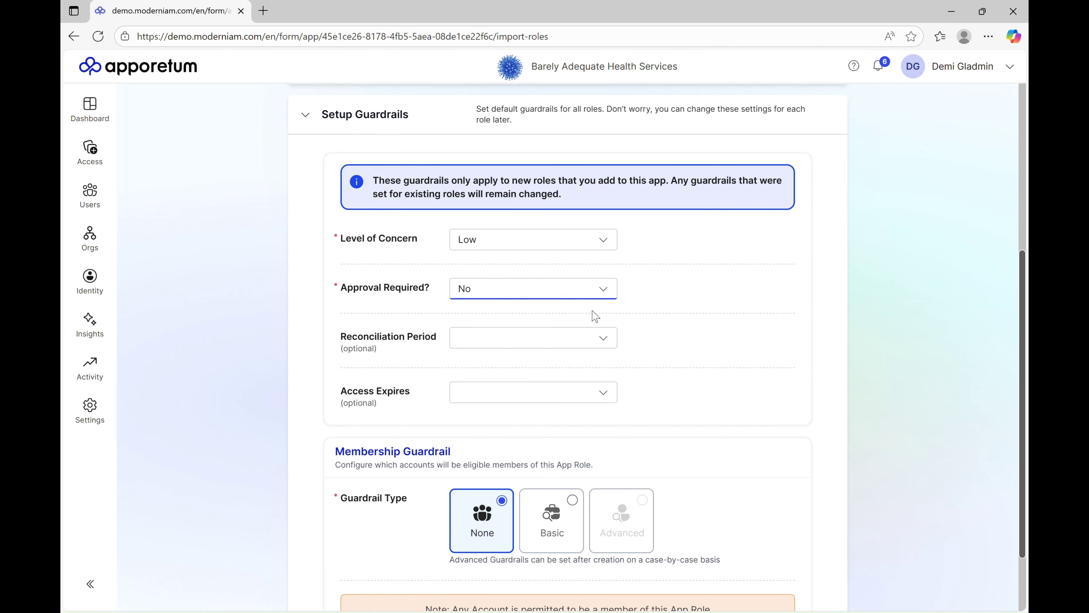
{"action": "scroll", "coordinate": [675, 316], "scroll_direction": "down", "scroll_amount": 2}
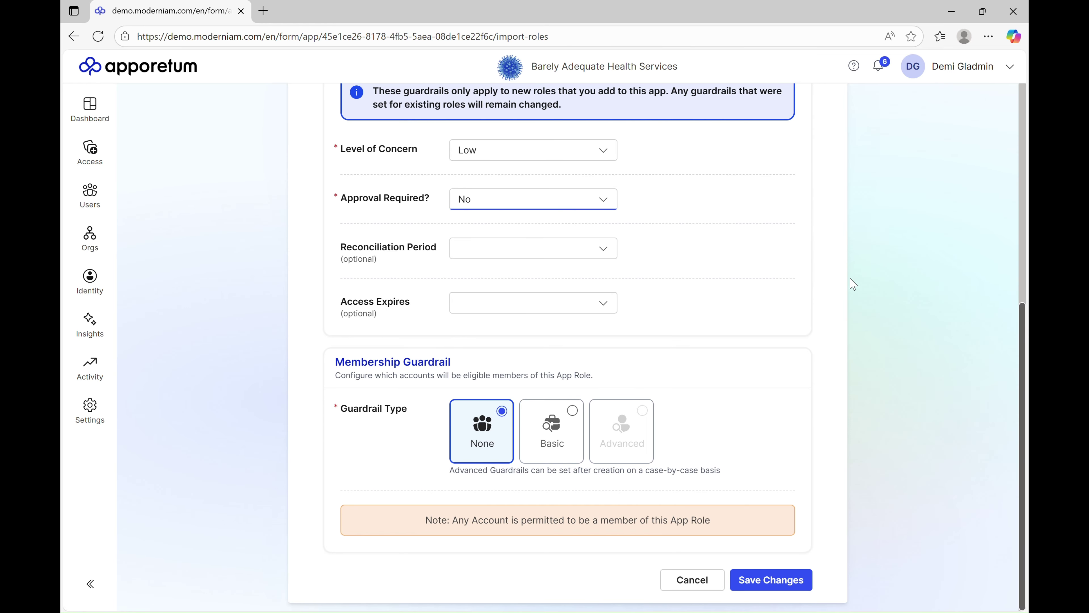
{"action": "left_click", "coordinate": [772, 580]}
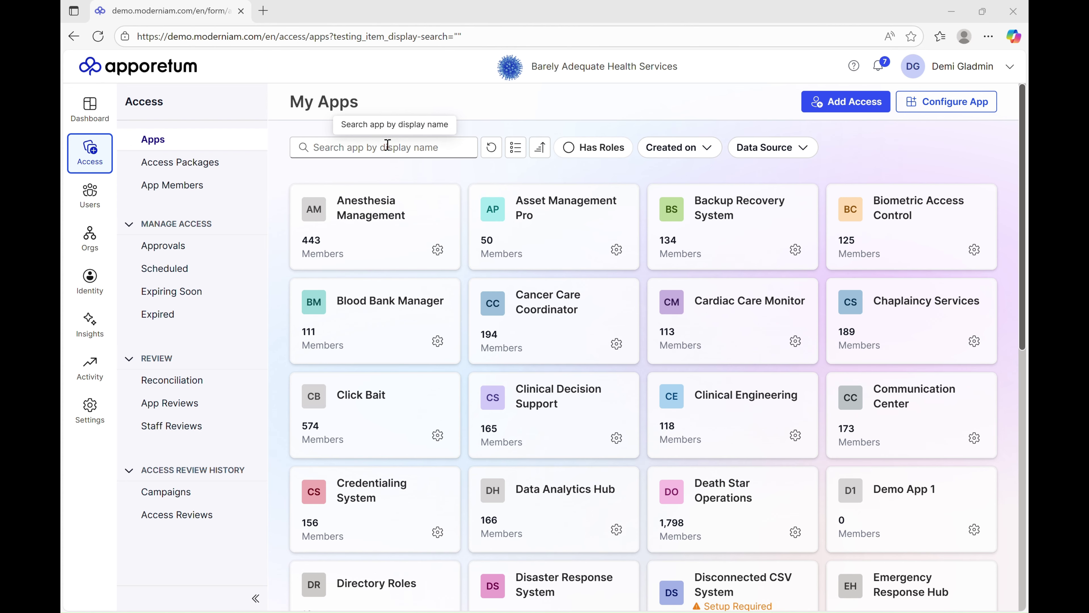
Step: Search My Apps for "discon" and open the details of Disconnected CSV System
{"action": "left_click", "coordinate": [368, 148]}
{"action": "type", "text": "discon"}
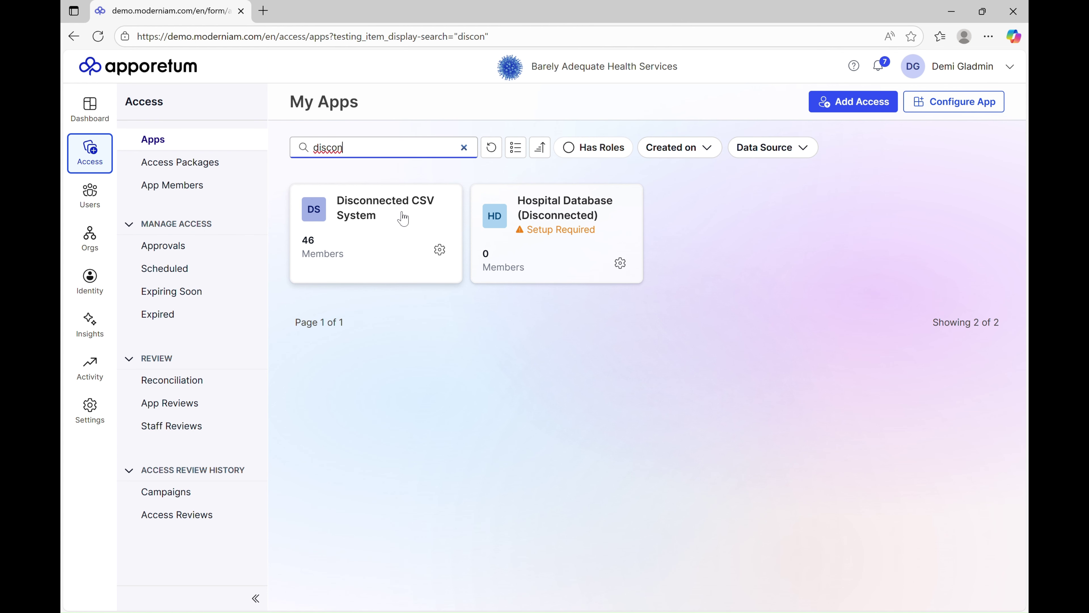
{"action": "left_click", "coordinate": [403, 218]}
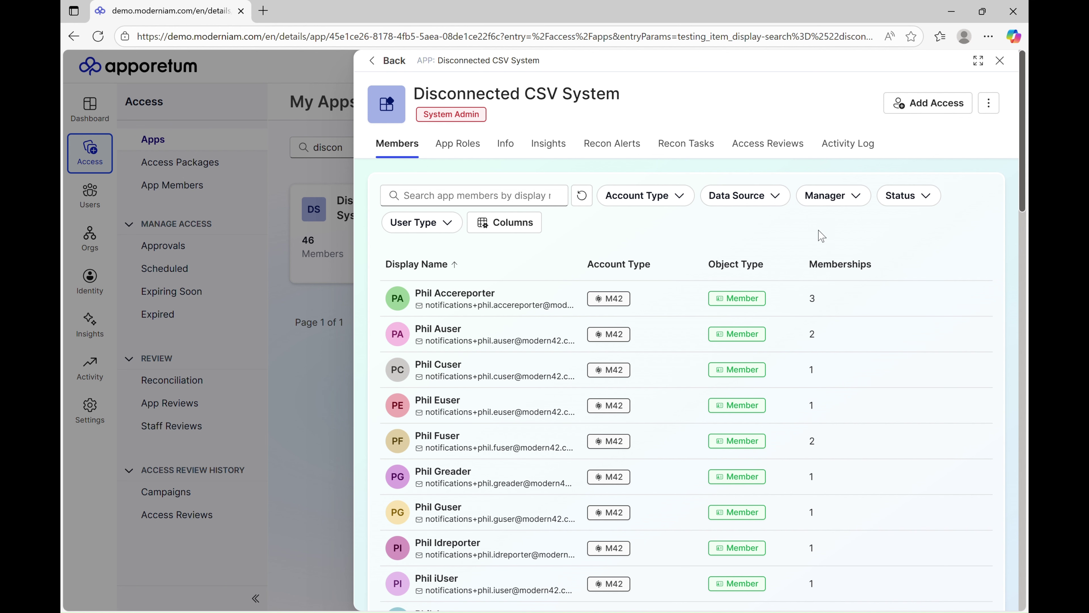
Step: Review the imported app roles and show the additional actions available for the app
{"action": "left_click", "coordinate": [475, 154]}
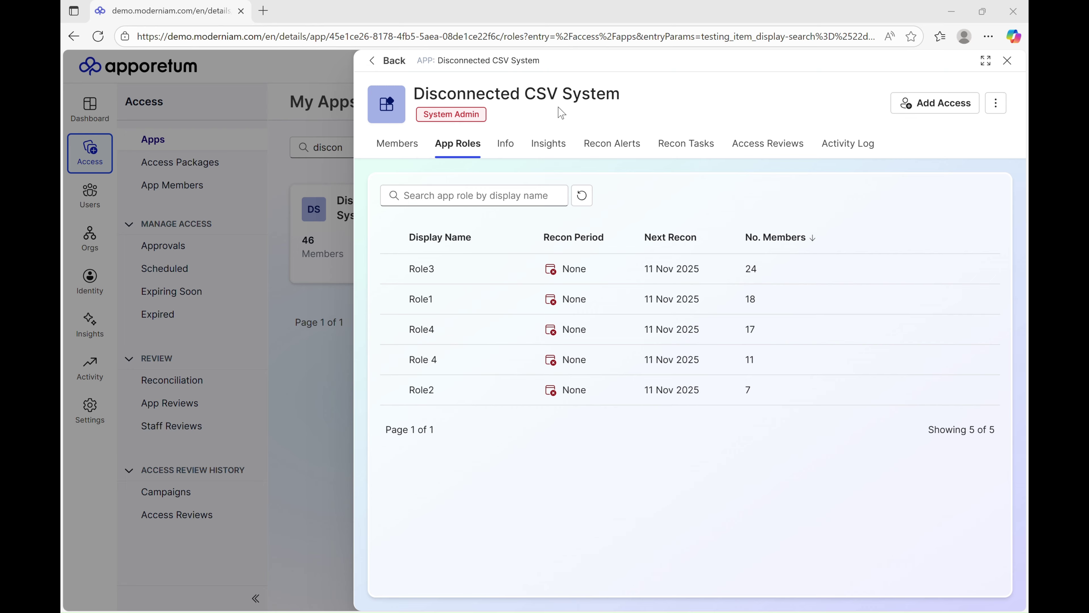
{"action": "left_click", "coordinate": [999, 107]}
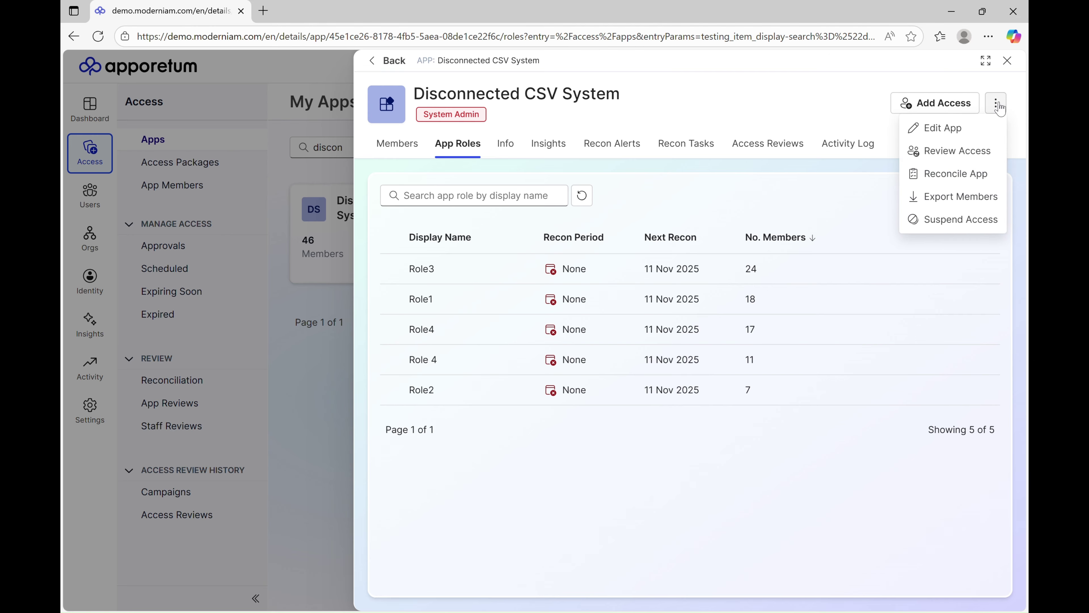